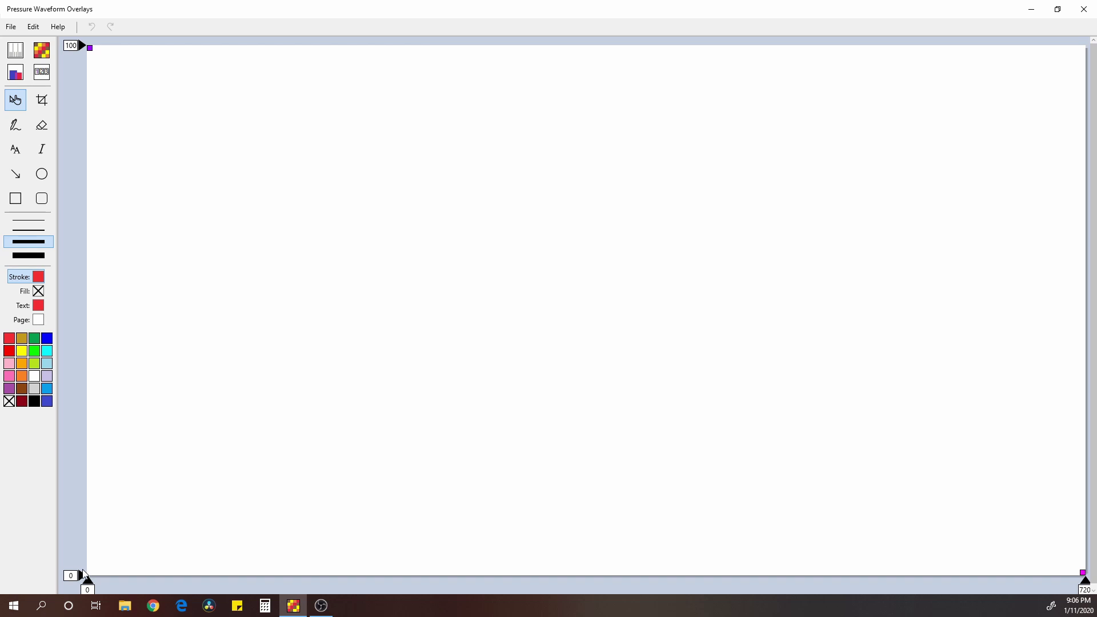
- Open the Windows Start menu from the taskbar
click(13, 605)
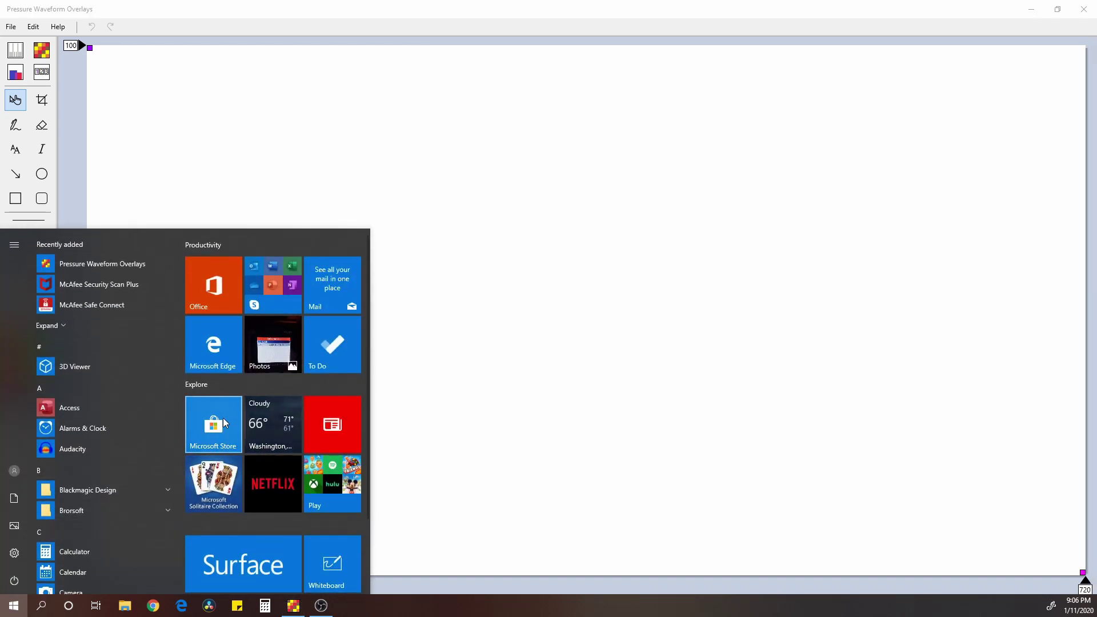
- Close the Start menu and open the File menu in Pressure Waveform Overlays
click(451, 259)
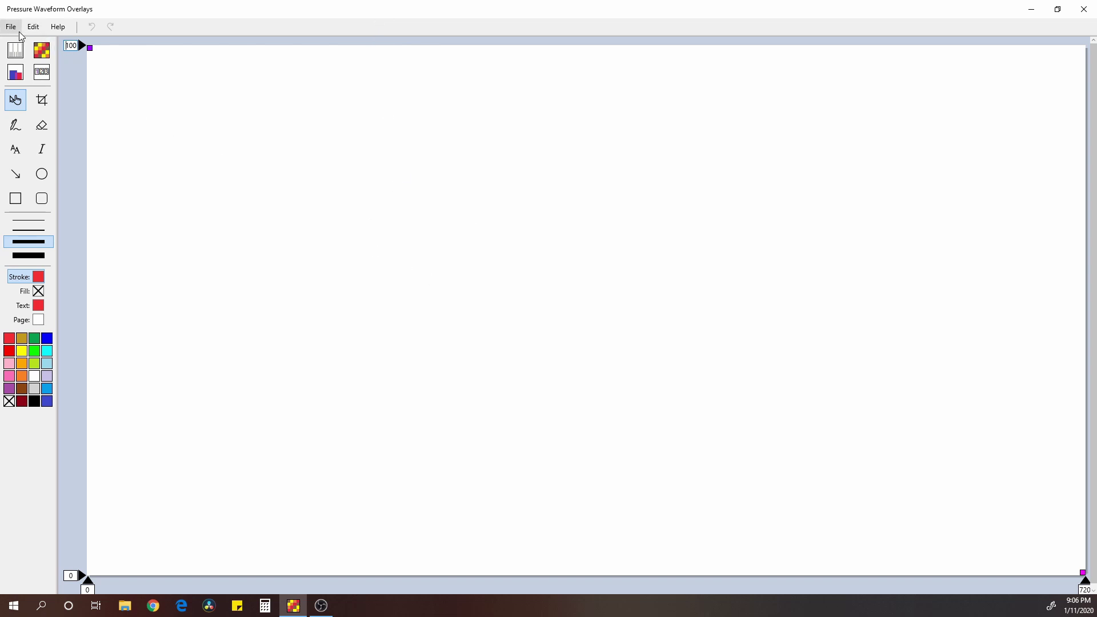
click(19, 33)
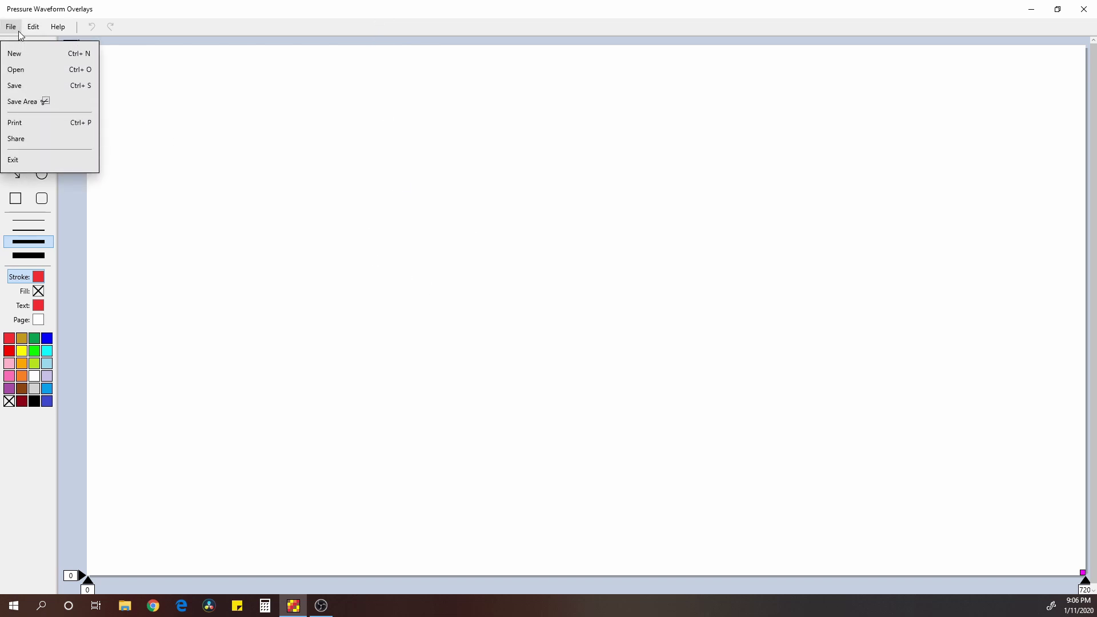
- Open the 'cylinder 2 injector unplugged trigger cylinder 2 ignition exhaust pulse' screenshot from Screenshots
click(24, 74)
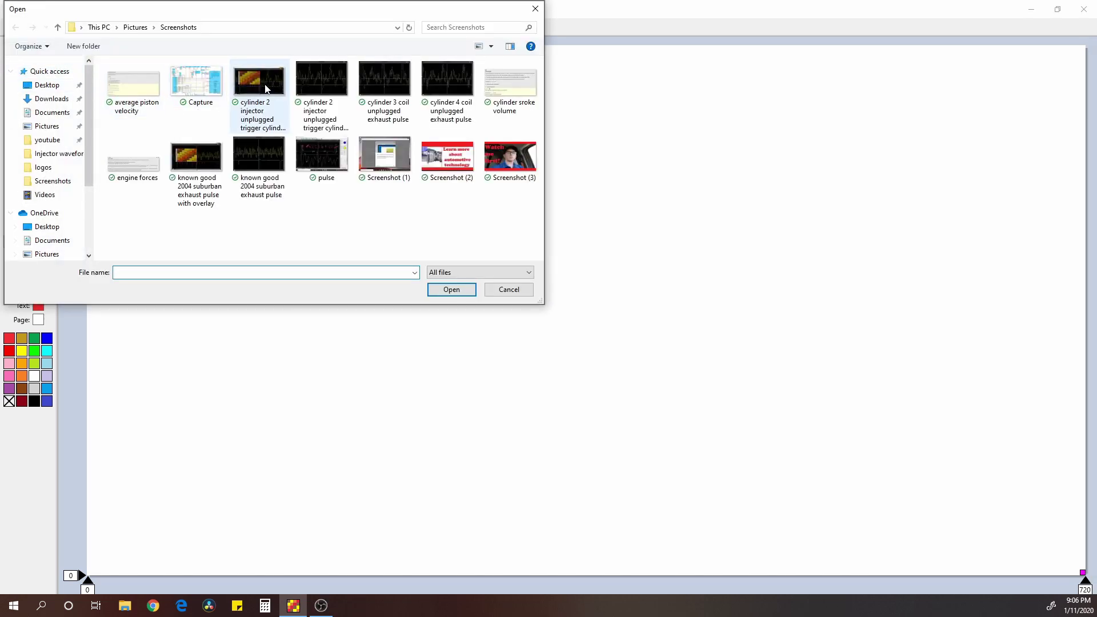
click(266, 105)
click(319, 90)
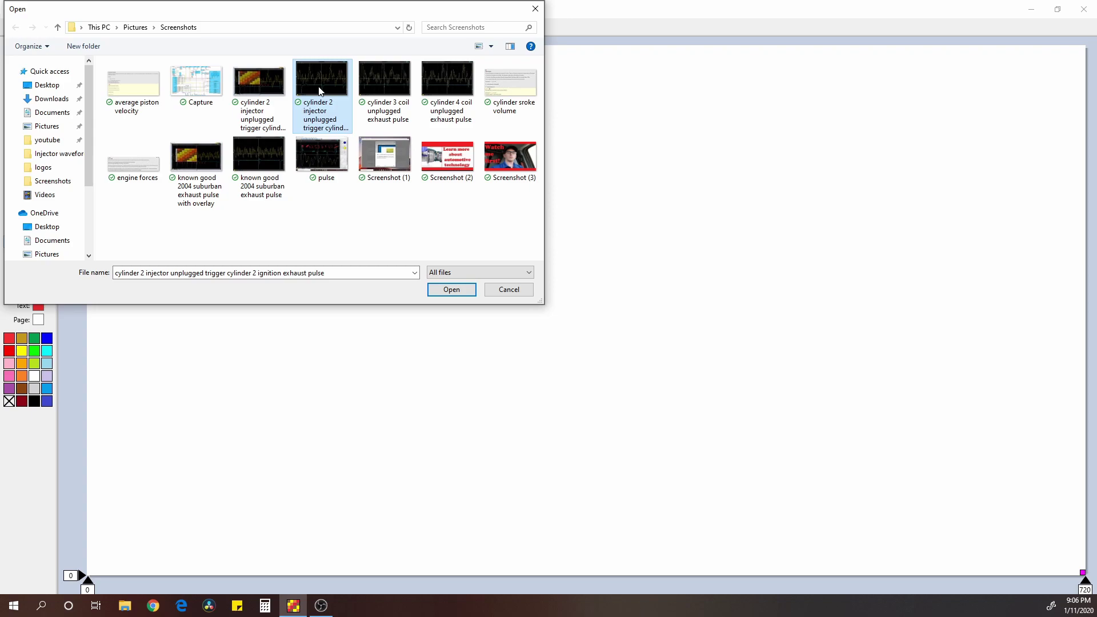
click(117, 274)
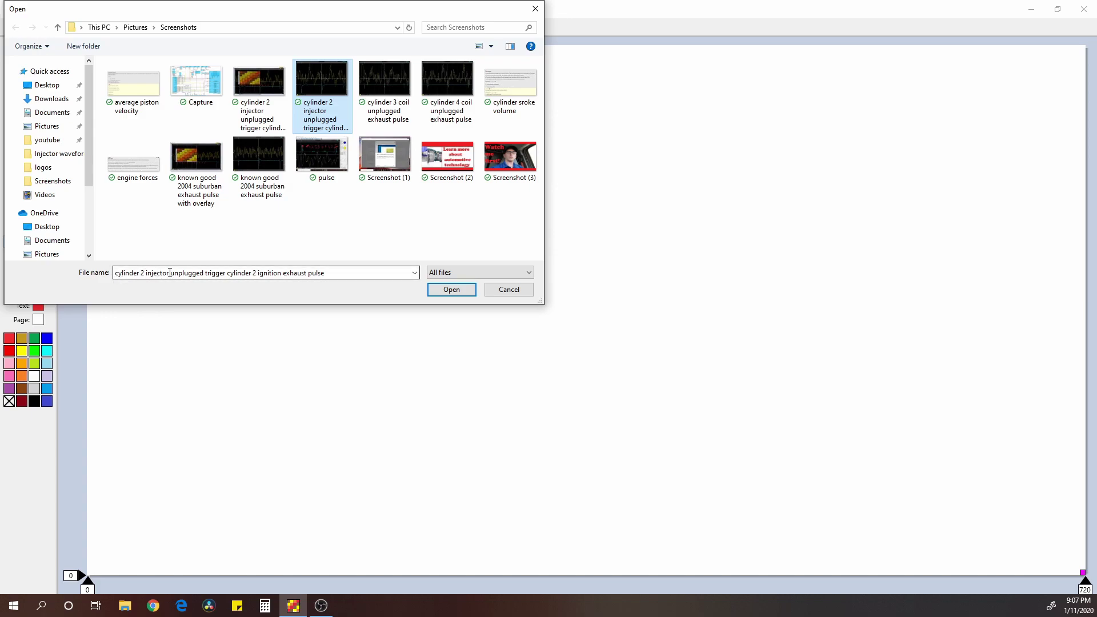
click(446, 290)
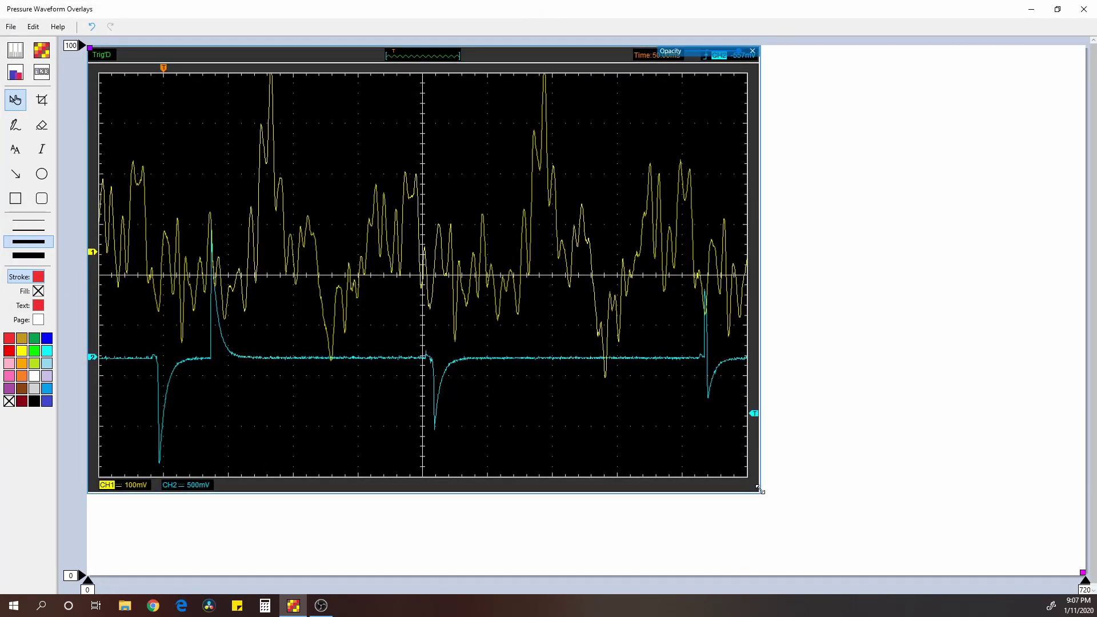
- Enlarge the scope image to fill the page and set the 0 and 720 markers on consecutive ignition spikes
drag(760, 491, 1082, 572)
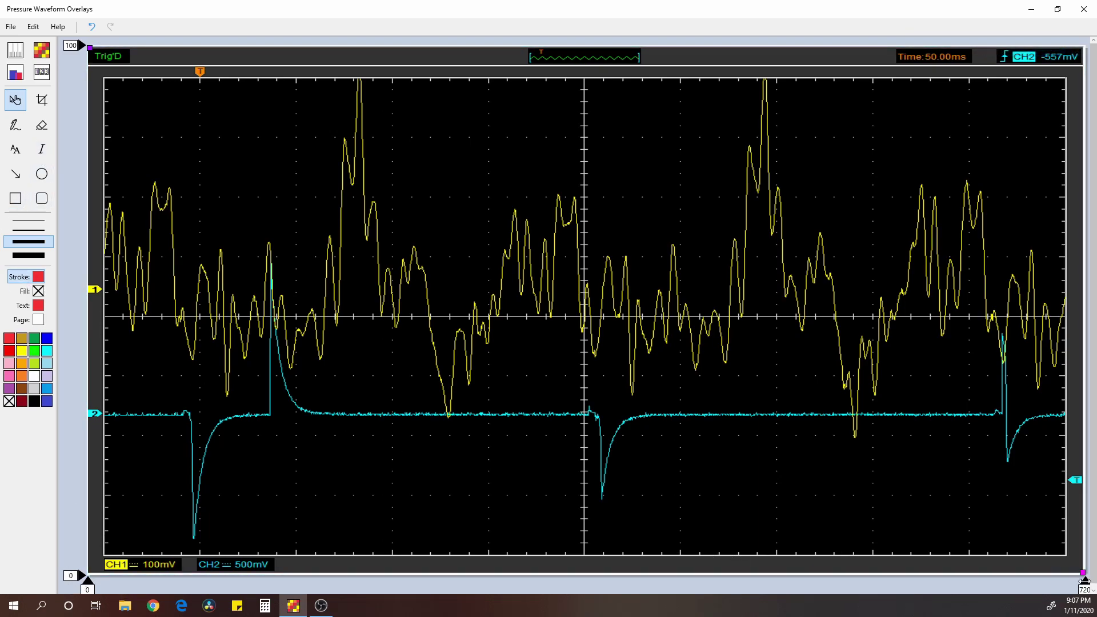
drag(1084, 580, 594, 588)
drag(87, 580, 197, 572)
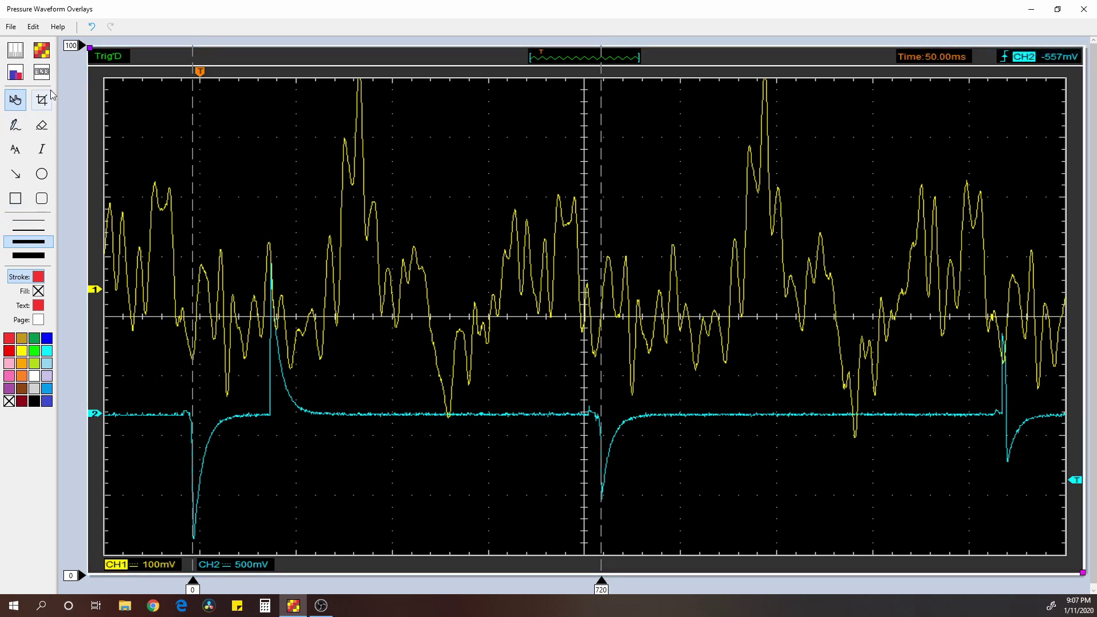
- Insert the Expansion, Exhaust, Intake and Compression bands and stretch them out to the 720 marker
click(13, 50)
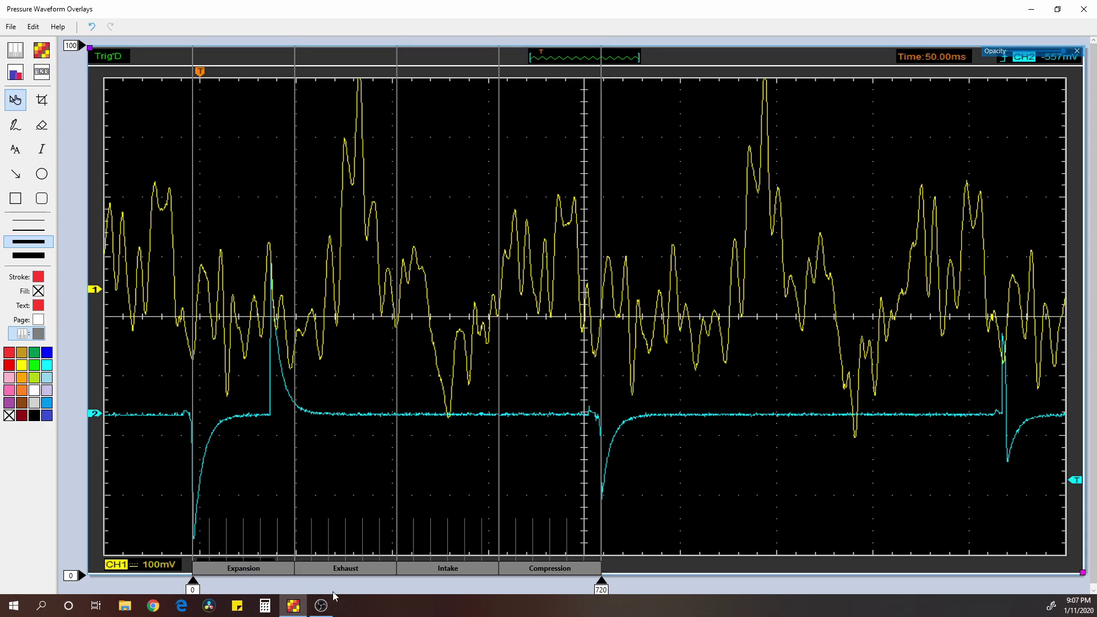
mouse_move(601, 575)
mouse_down()
mouse_move(871, 575)
mouse_move(622, 572)
mouse_move(603, 559)
mouse_up()
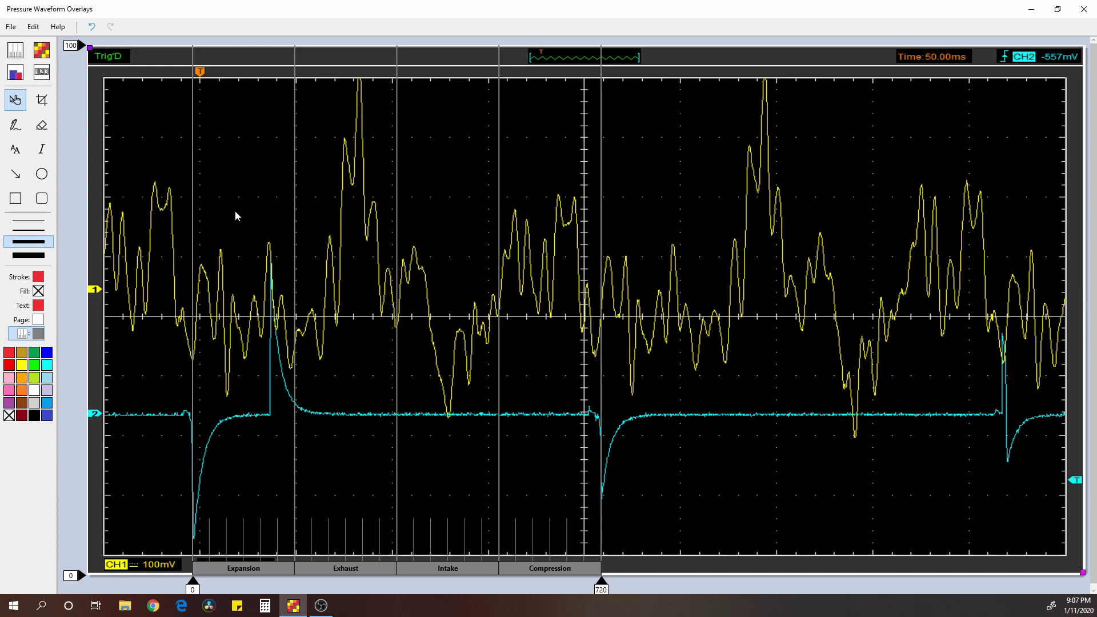
click(45, 73)
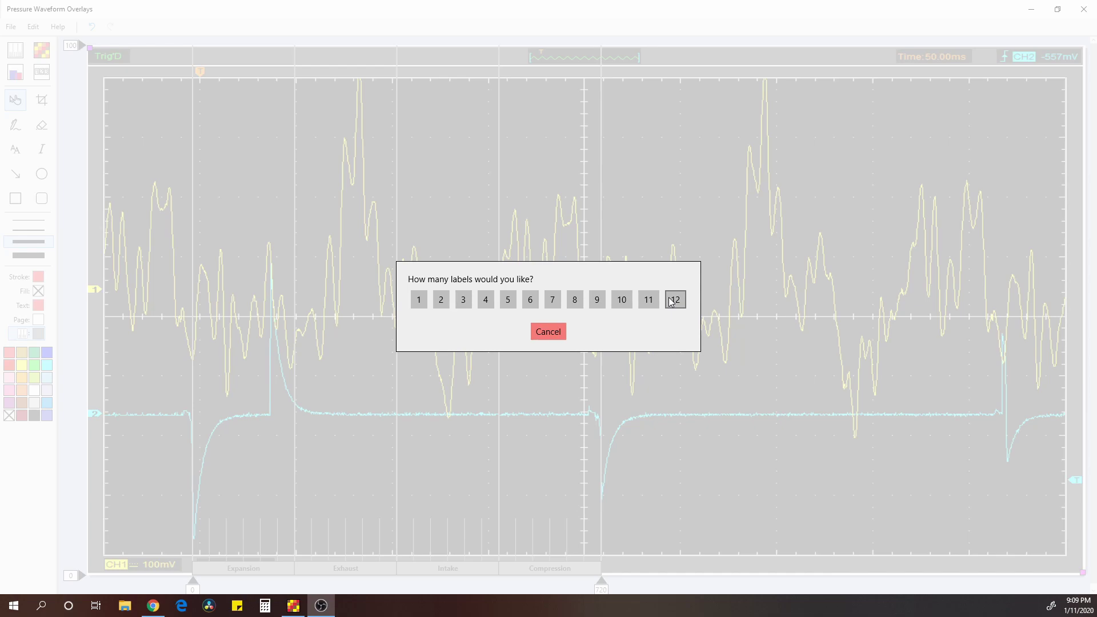
click(675, 299)
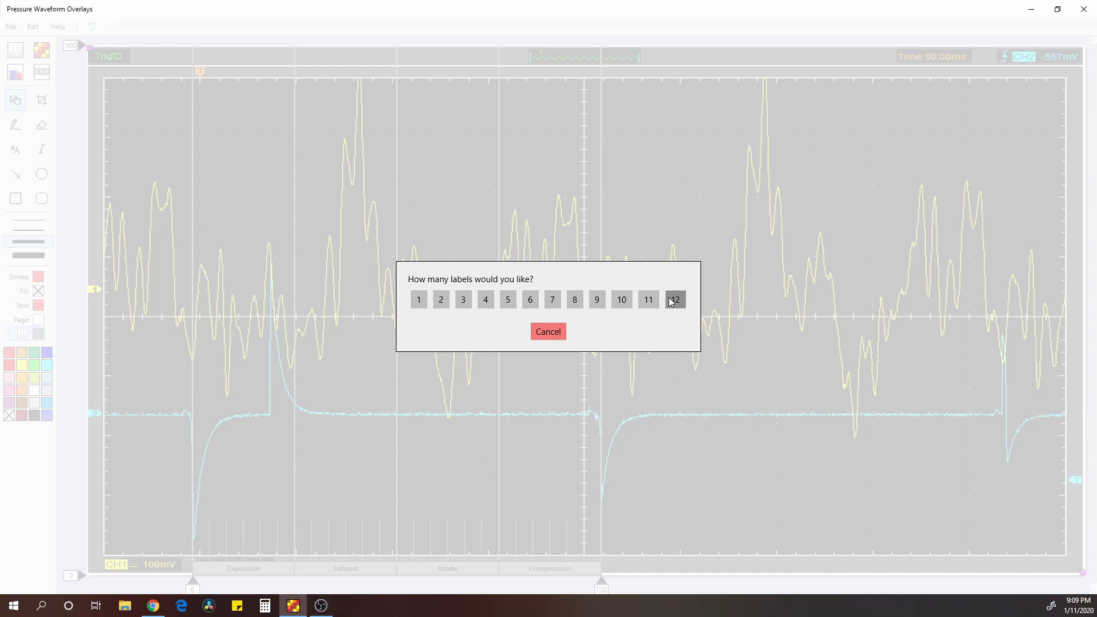
click(111, 59)
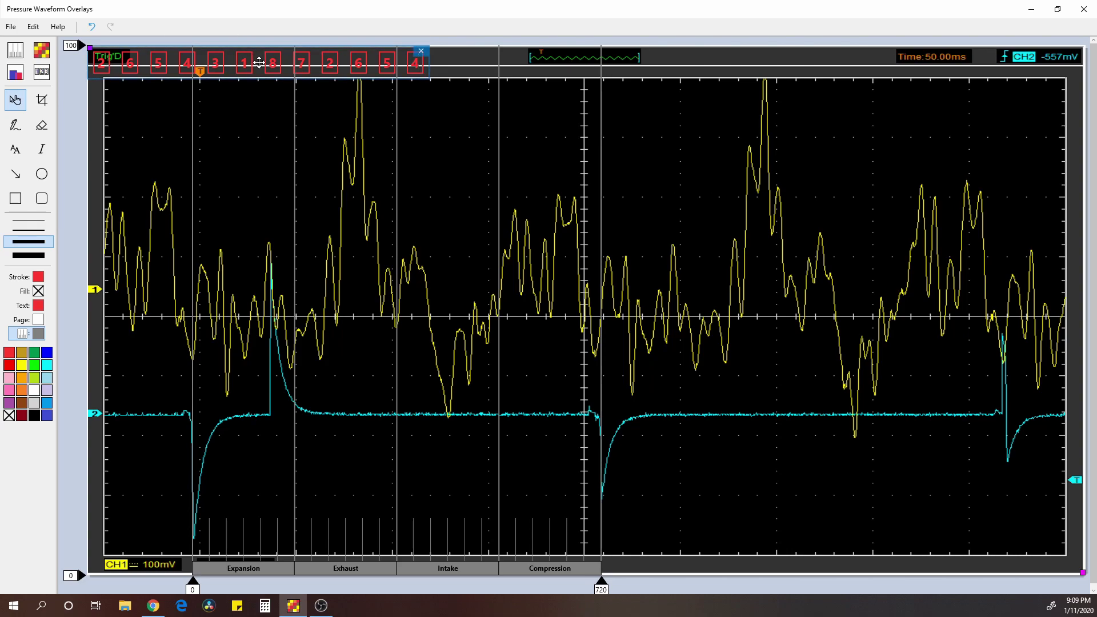
drag(259, 62, 358, 441)
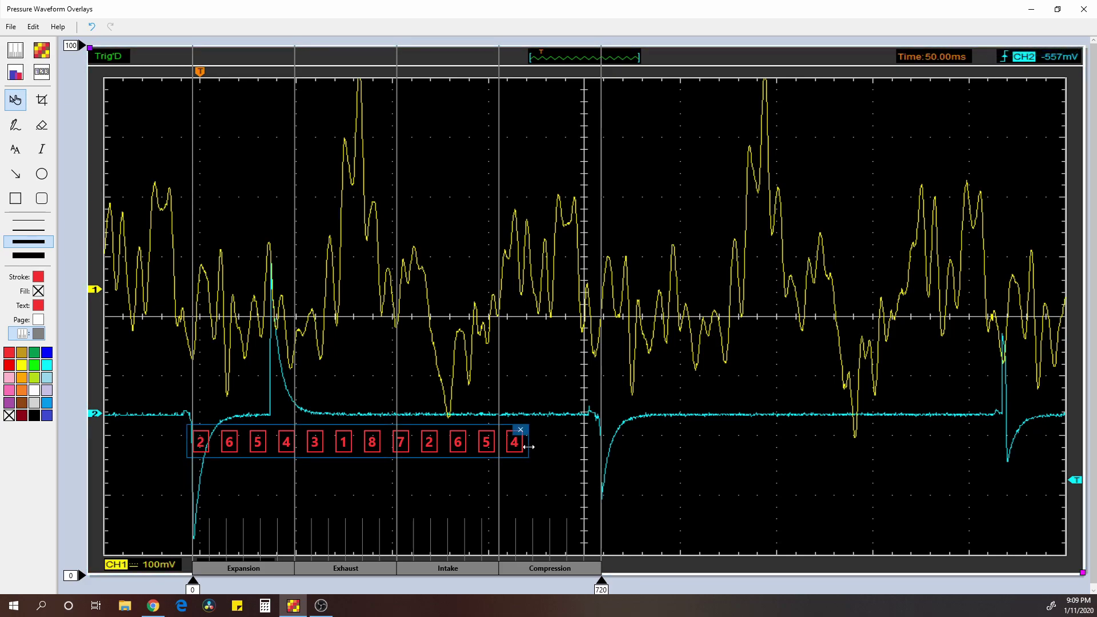
- Widen the number strip across the cycle and nudge the 0 marker to realign the stroke bands
drag(528, 447, 779, 455)
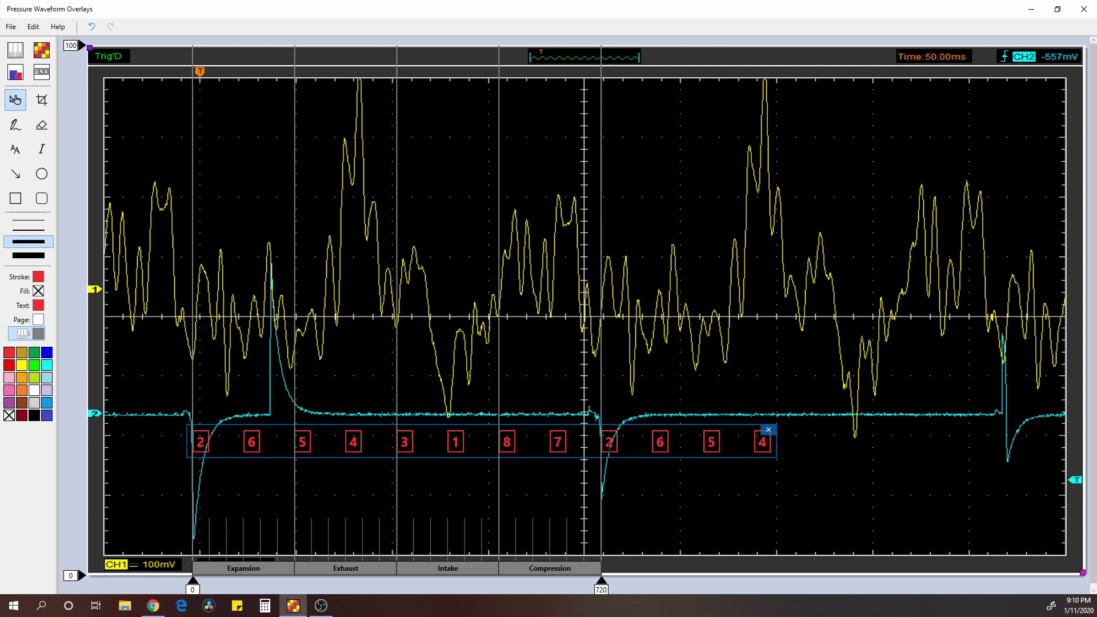
click(571, 448)
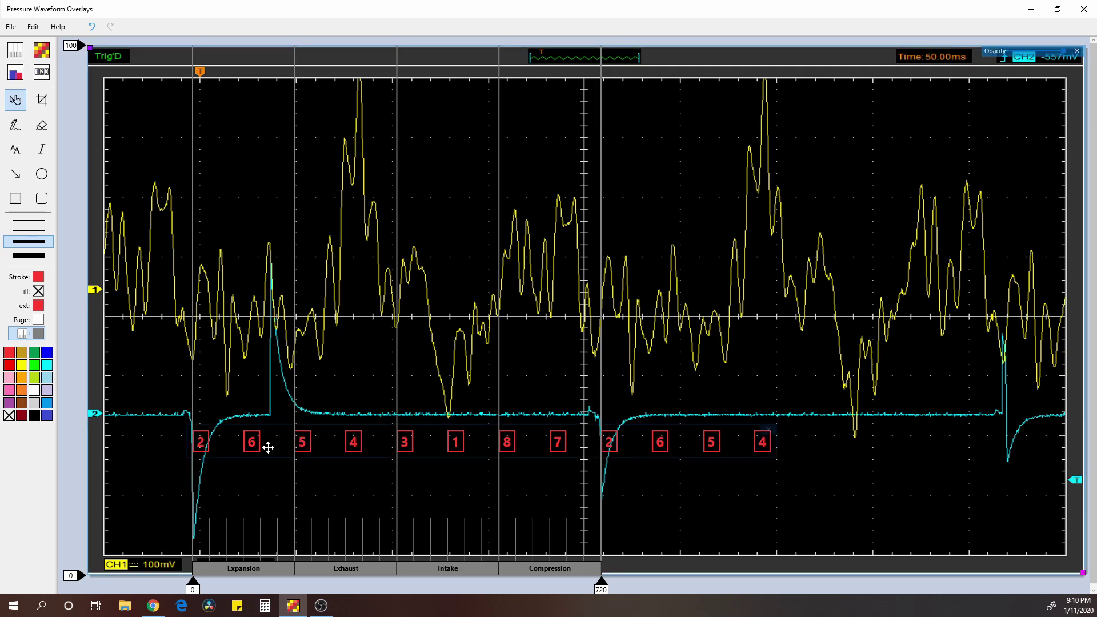
click(288, 565)
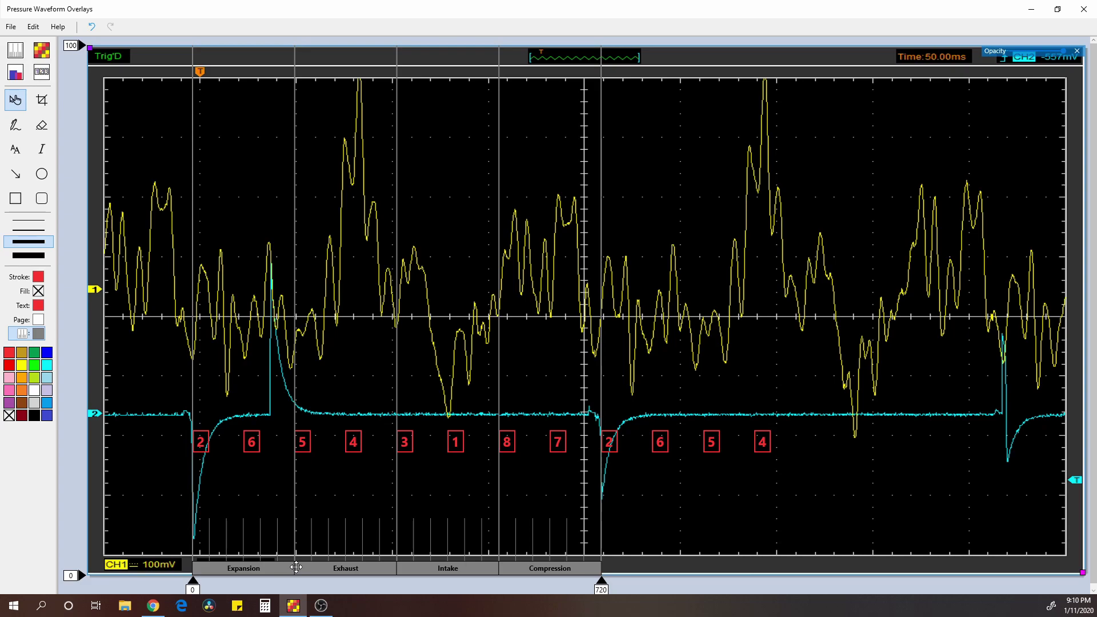
click(306, 578)
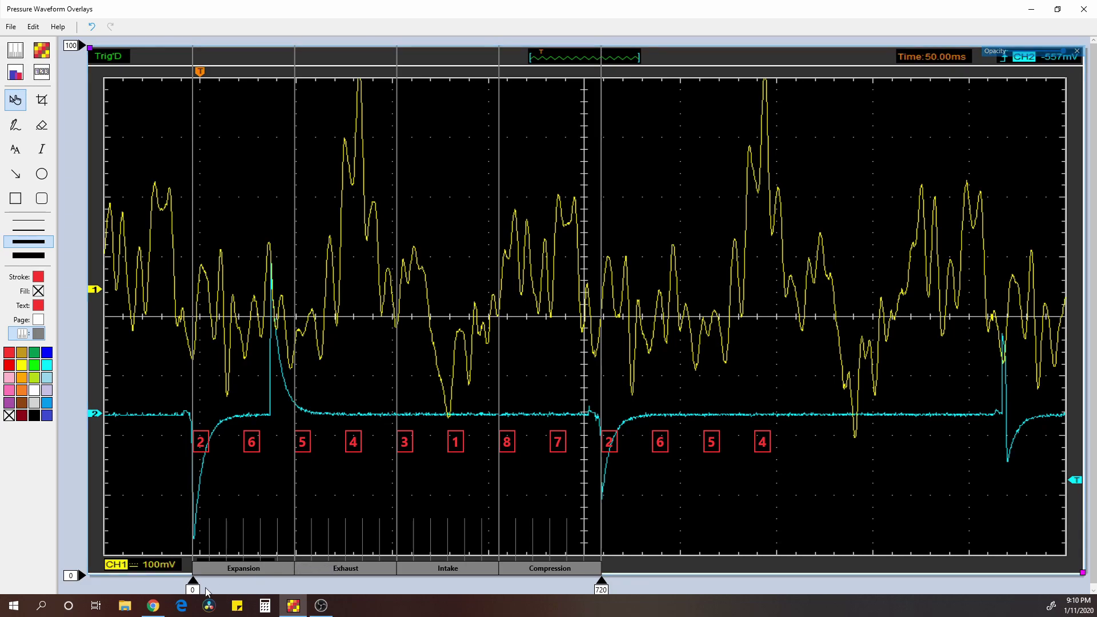
mouse_move(193, 580)
mouse_down()
mouse_move(300, 576)
mouse_move(195, 570)
mouse_up()
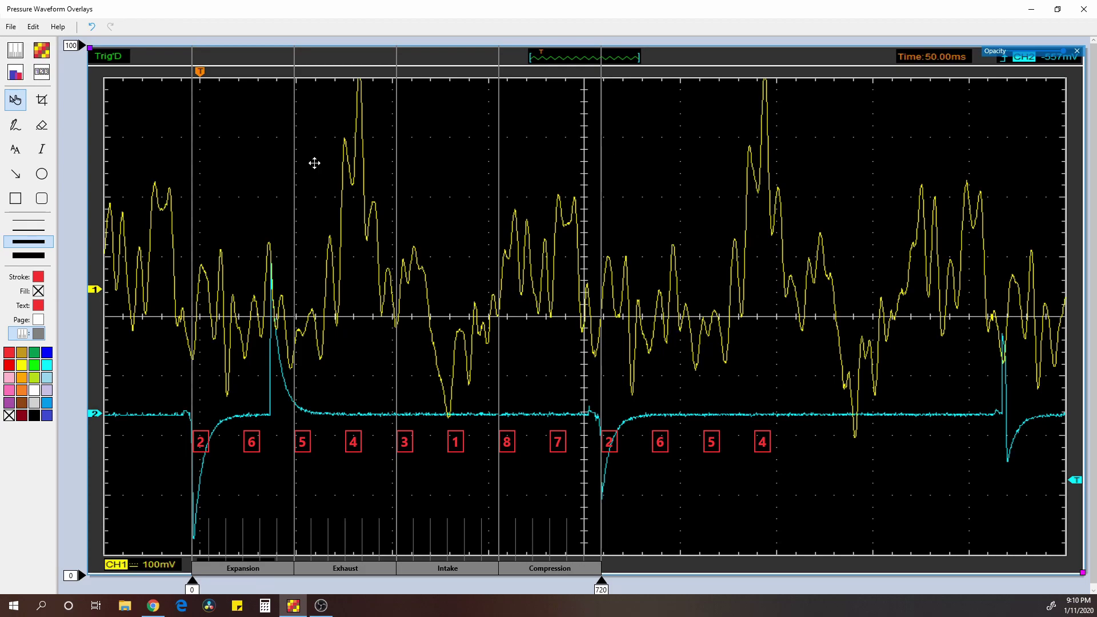
- Create an 8-cylinder ID colour grid synced to cylinder 2 with firing order 1-8-7-2-6-5-4-3
click(42, 53)
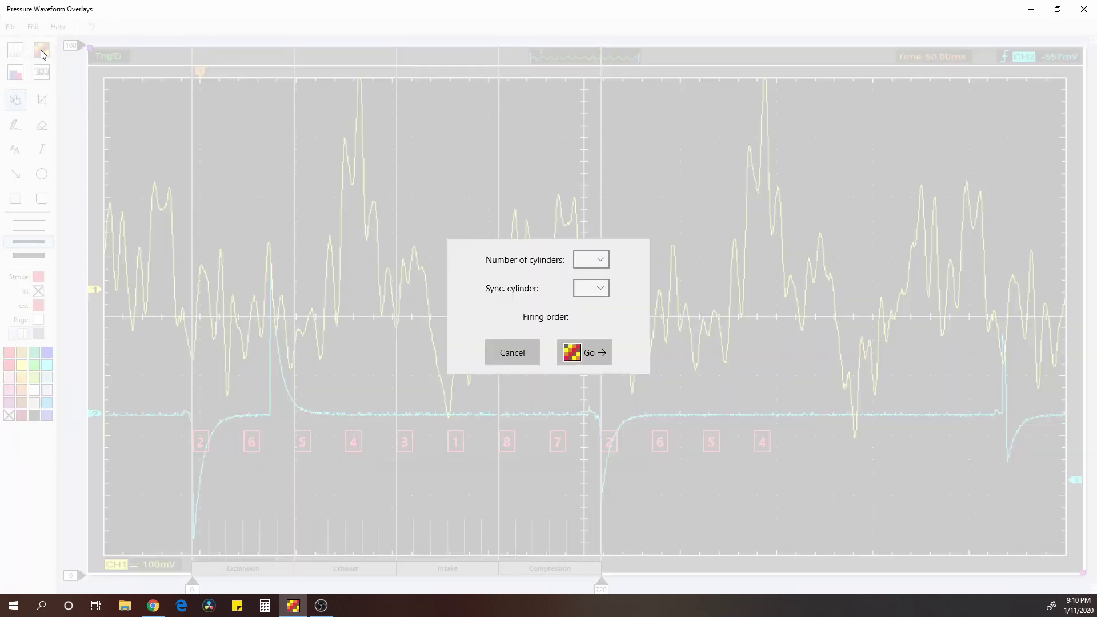
click(590, 260)
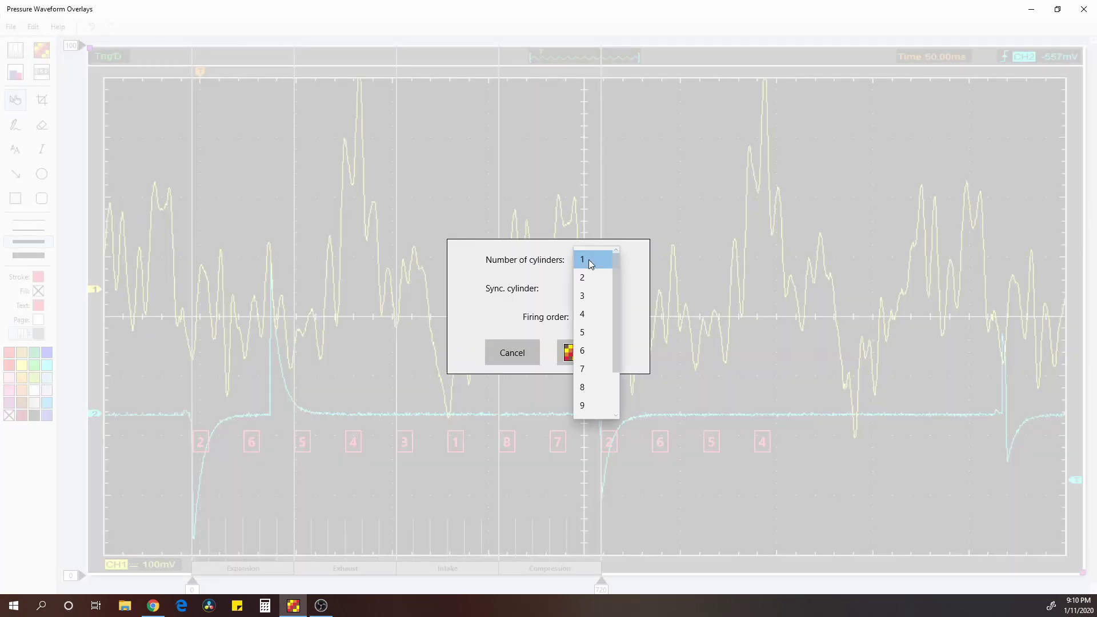
click(590, 387)
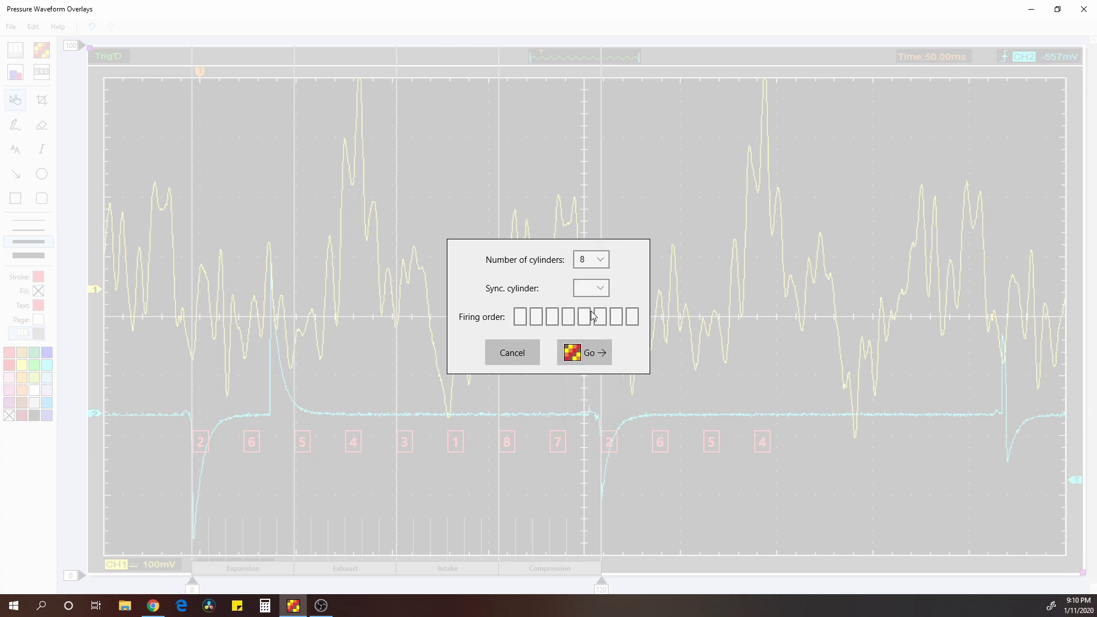
click(595, 289)
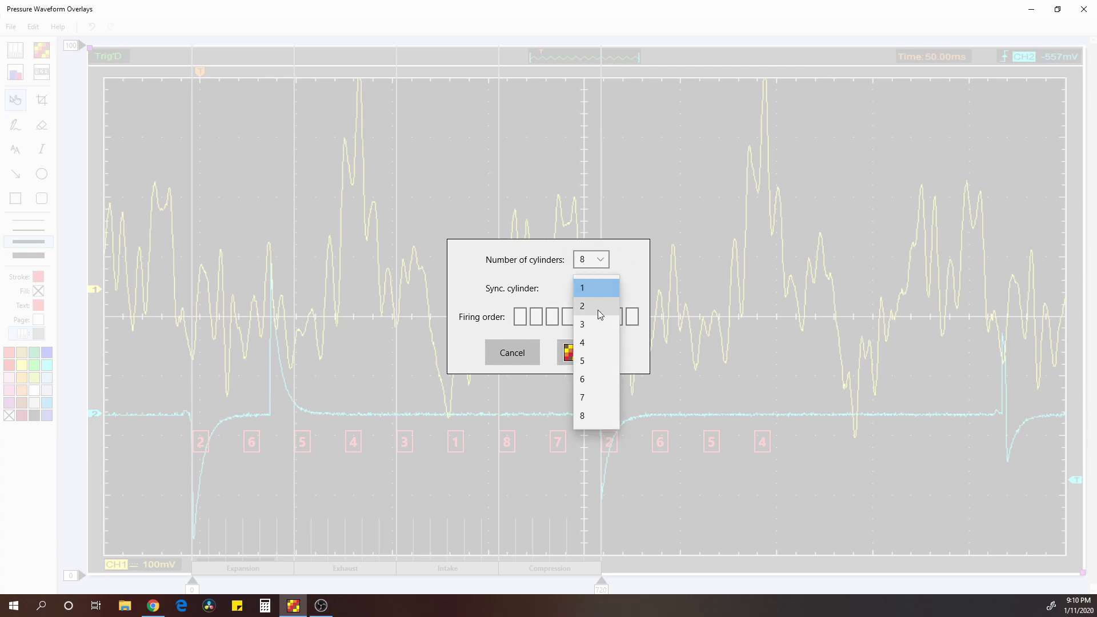
click(598, 308)
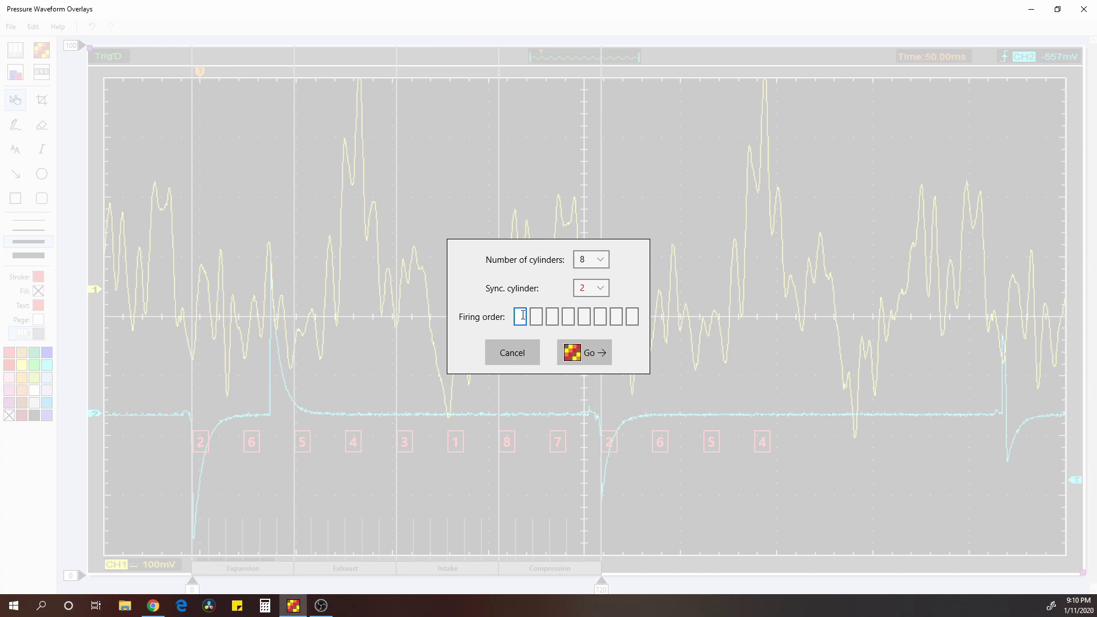
text(1872654)
key(Tab)
click(571, 356)
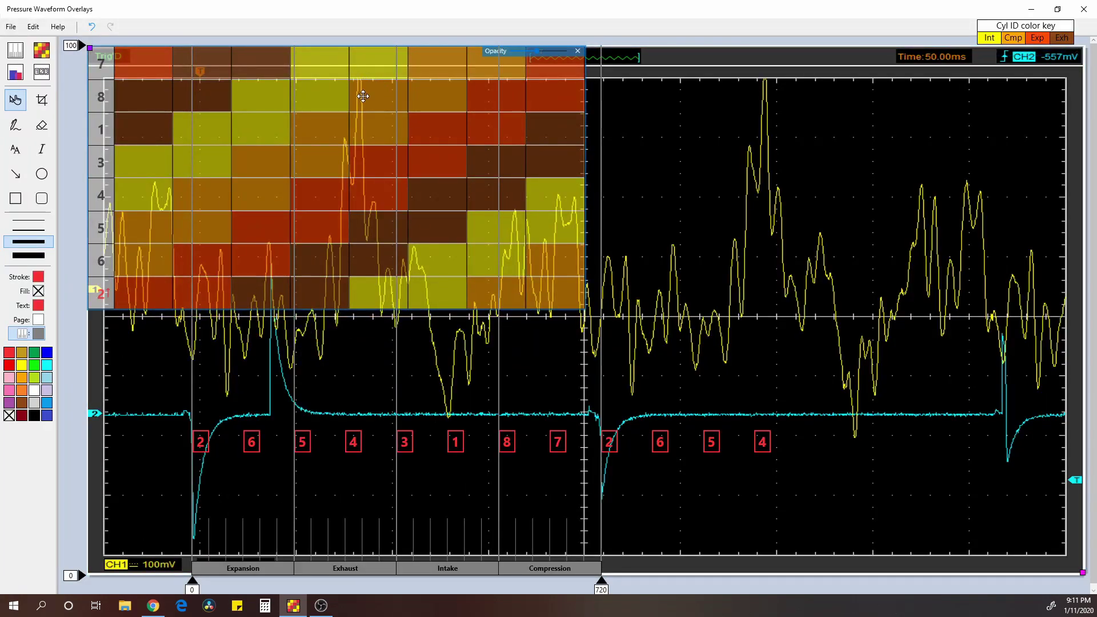
- Move the colour grid over the first cycle and narrow it to the 0–720° span
drag(384, 108, 441, 203)
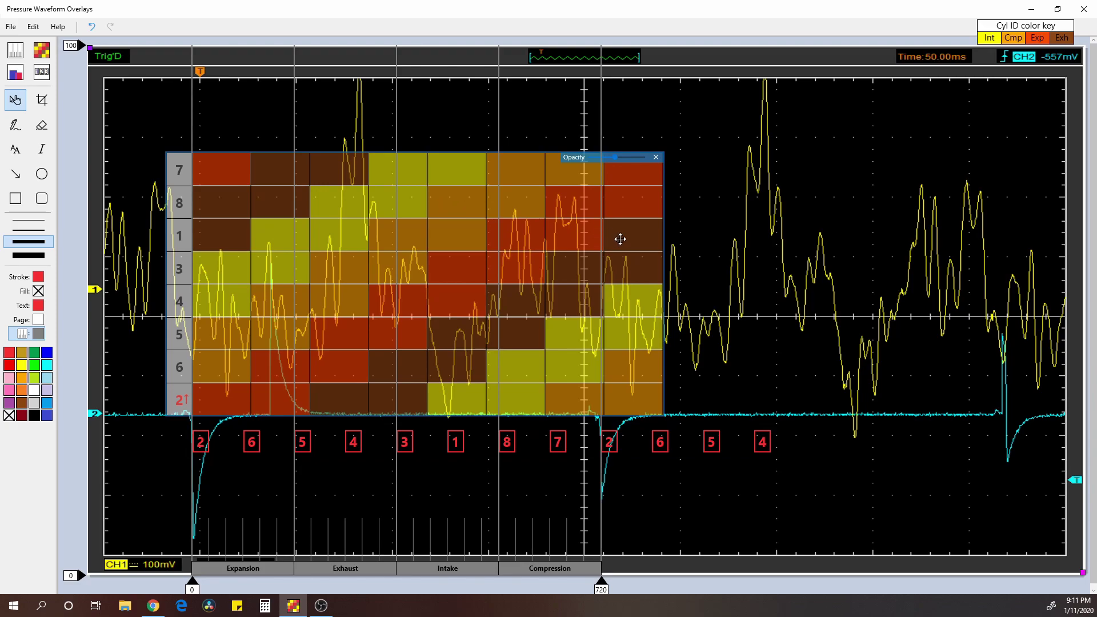
drag(661, 251, 596, 249)
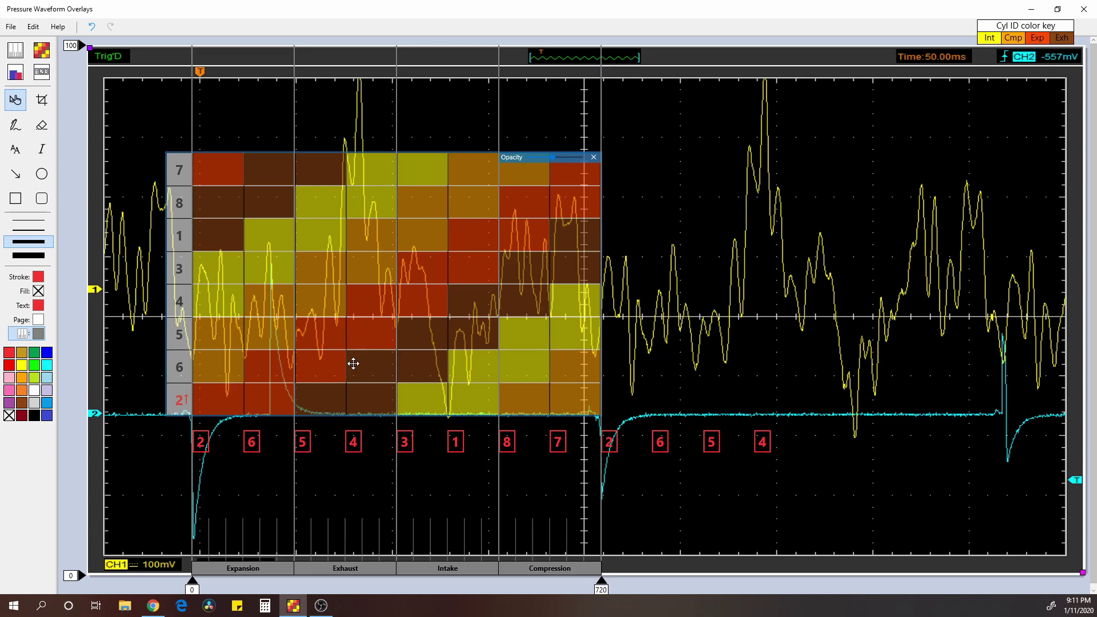
click(746, 200)
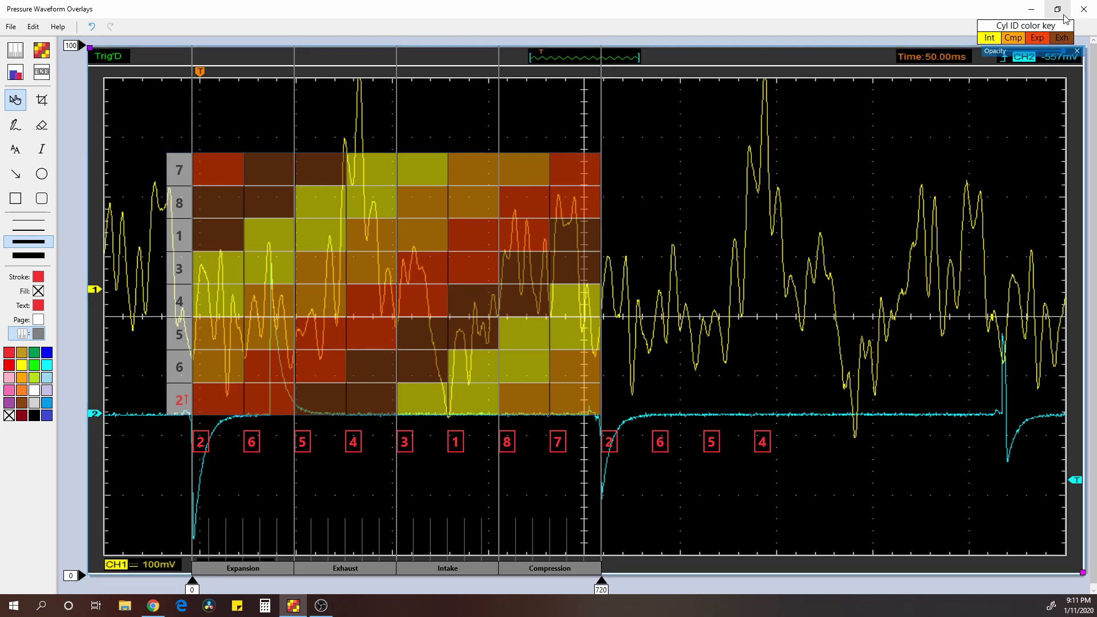
click(547, 164)
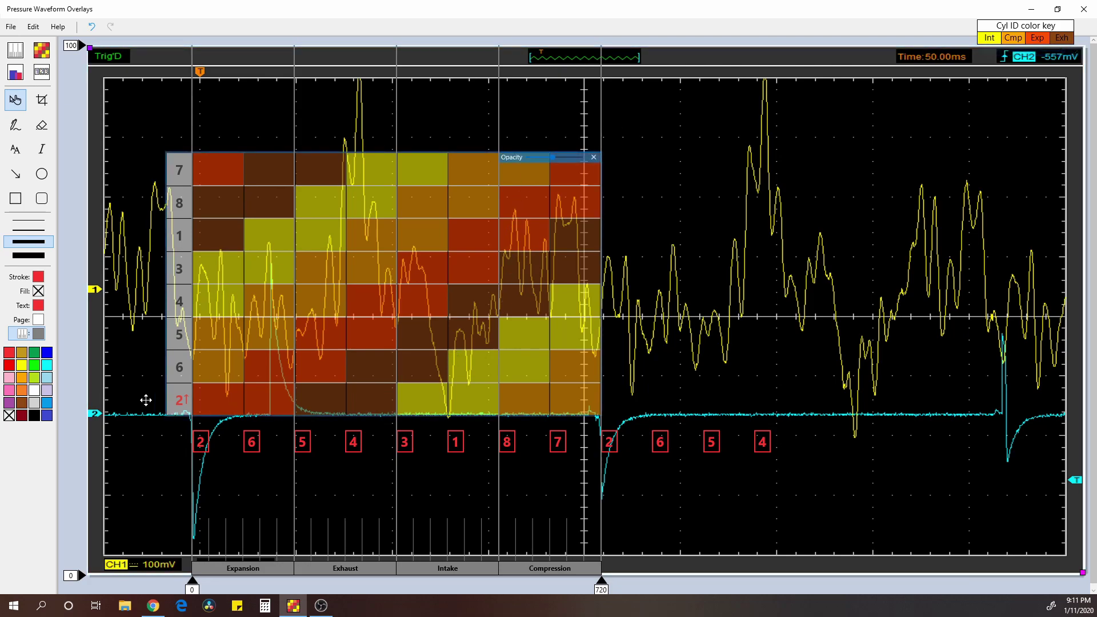
click(478, 445)
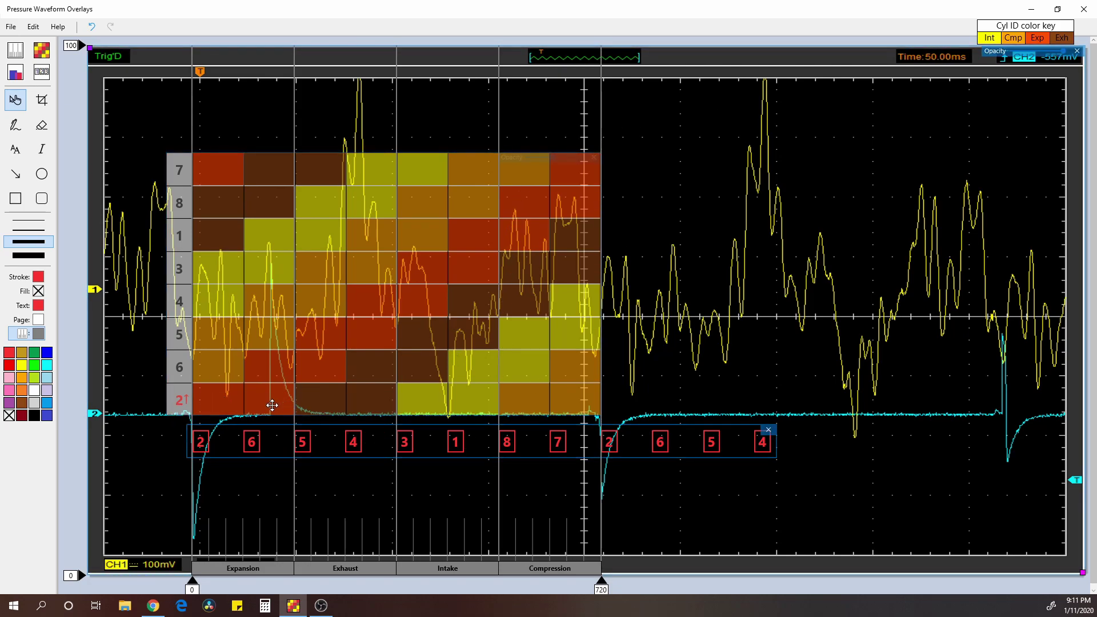
click(247, 404)
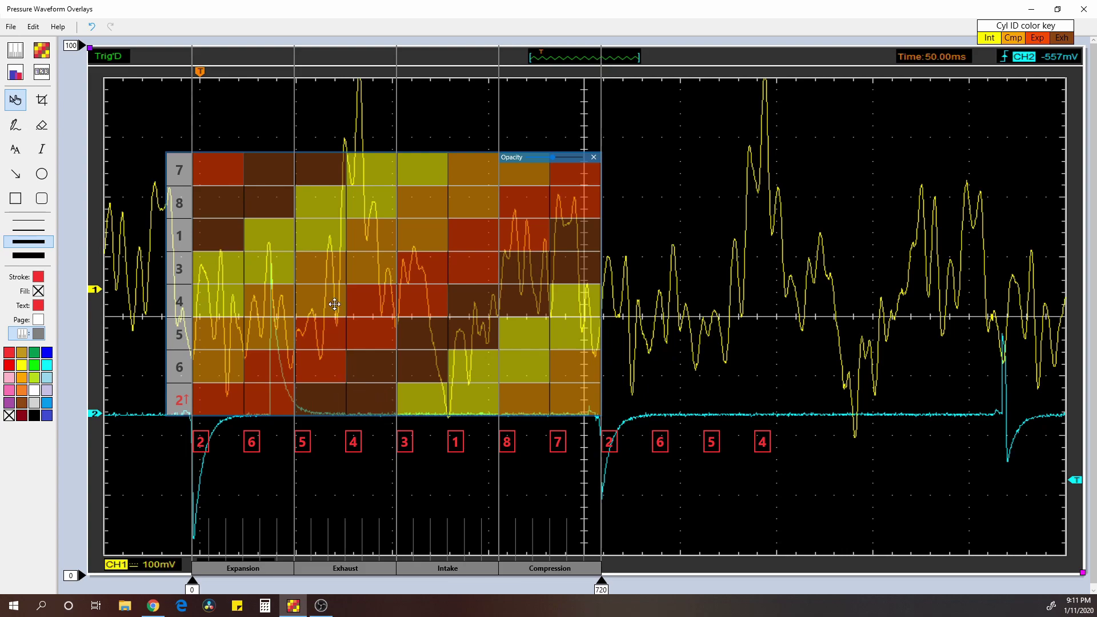
click(355, 115)
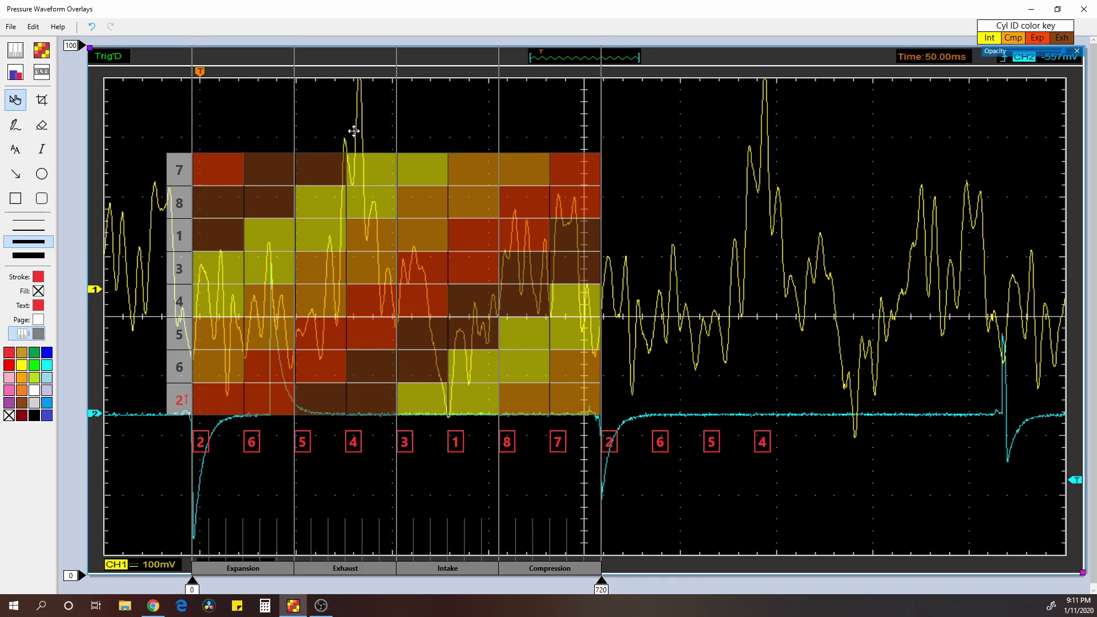
click(355, 360)
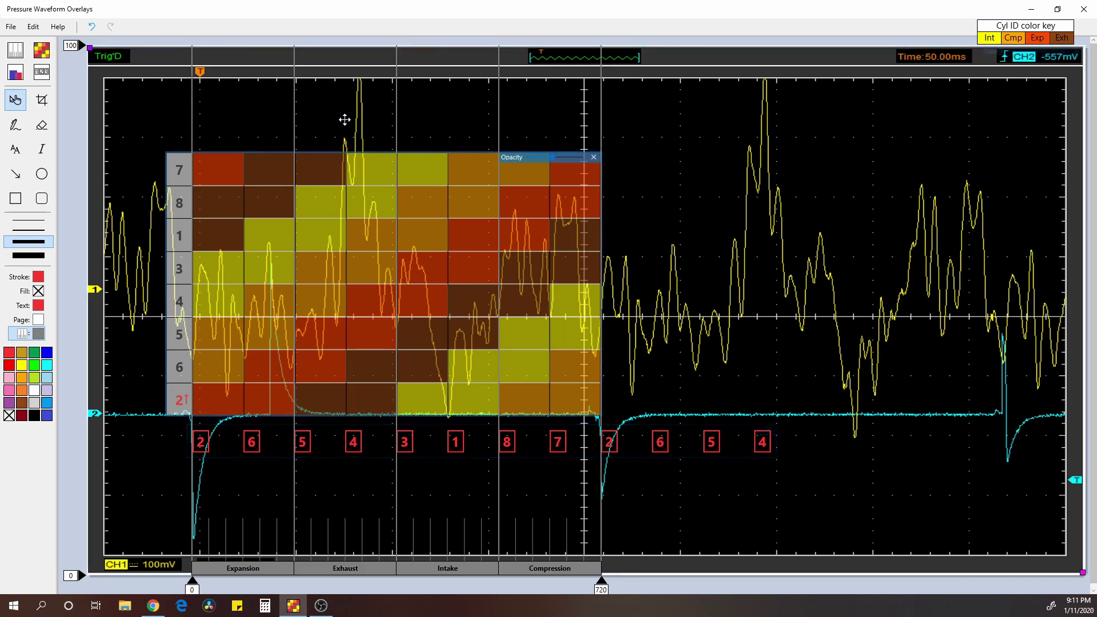
click(355, 102)
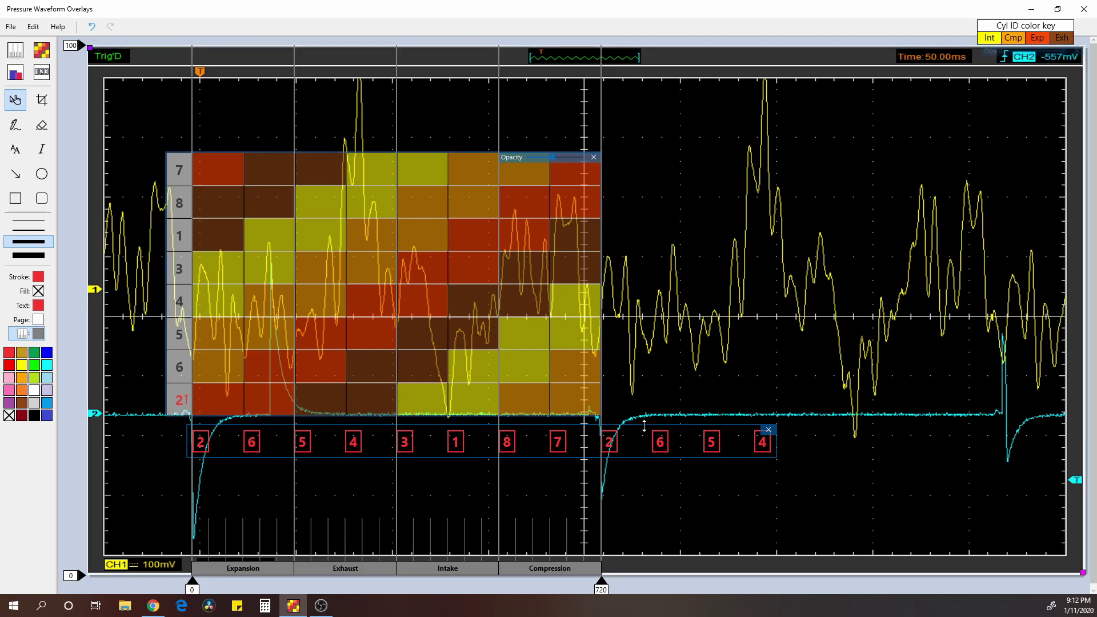
- Select the cylinder colour grid and raise its opacity to 76
click(206, 158)
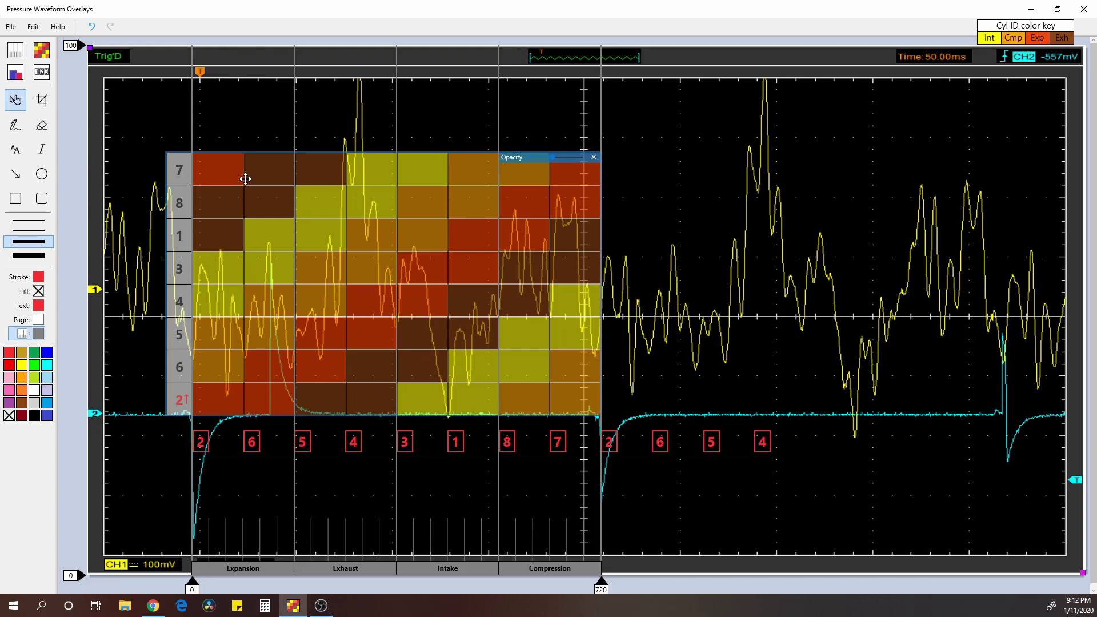
key(Escape)
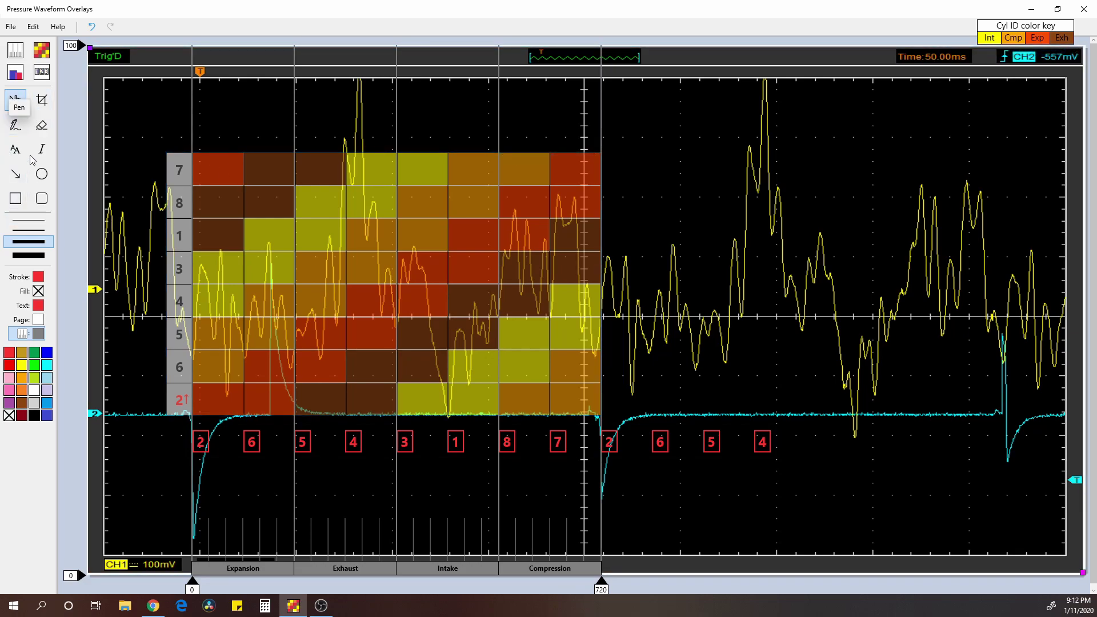
click(302, 283)
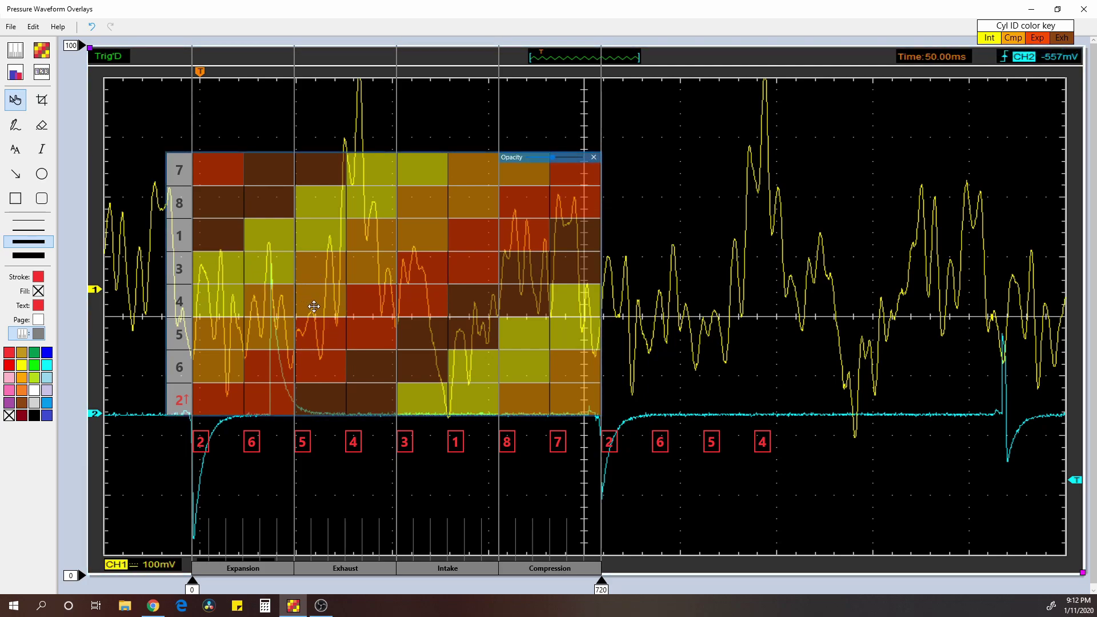
click(142, 434)
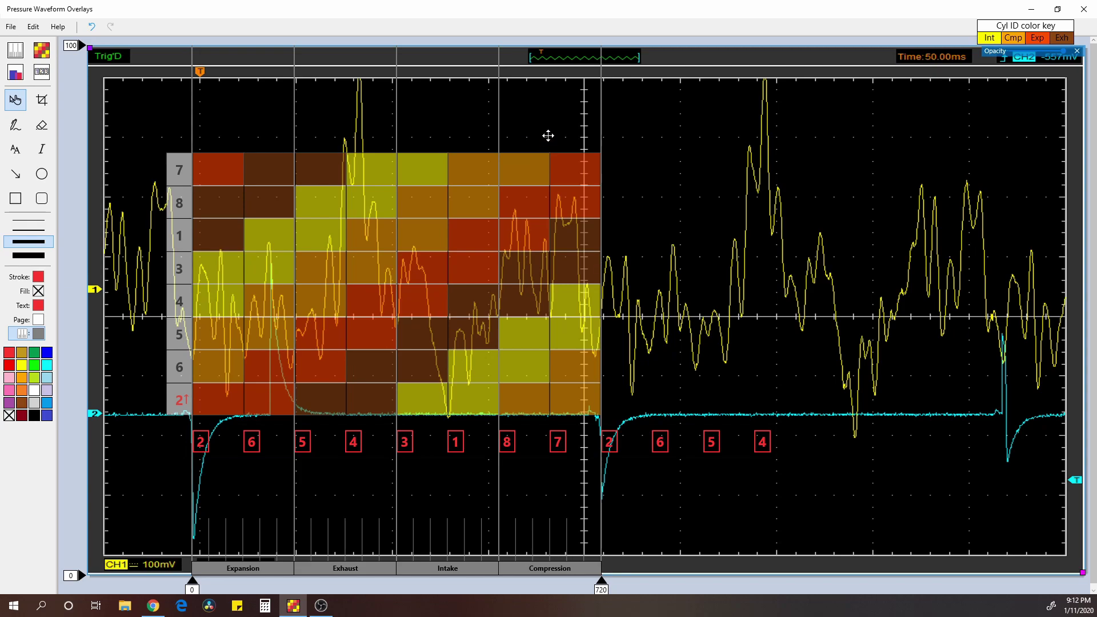
click(546, 179)
mouse_move(553, 159)
mouse_down()
mouse_move(540, 159)
mouse_move(573, 160)
mouse_move(530, 158)
mouse_move(550, 155)
mouse_up()
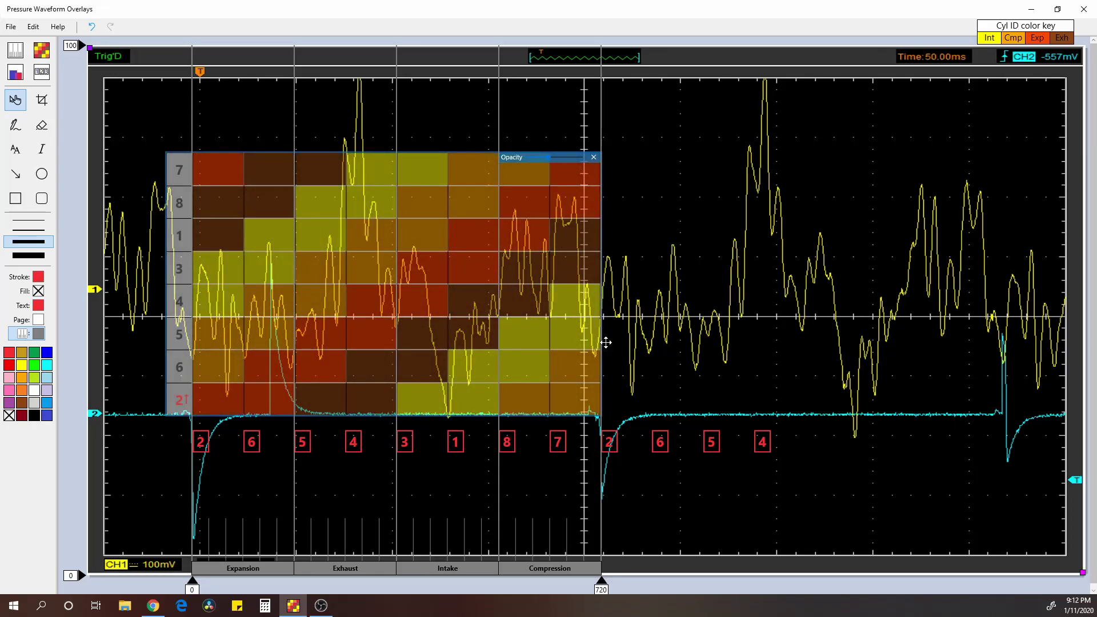
click(727, 451)
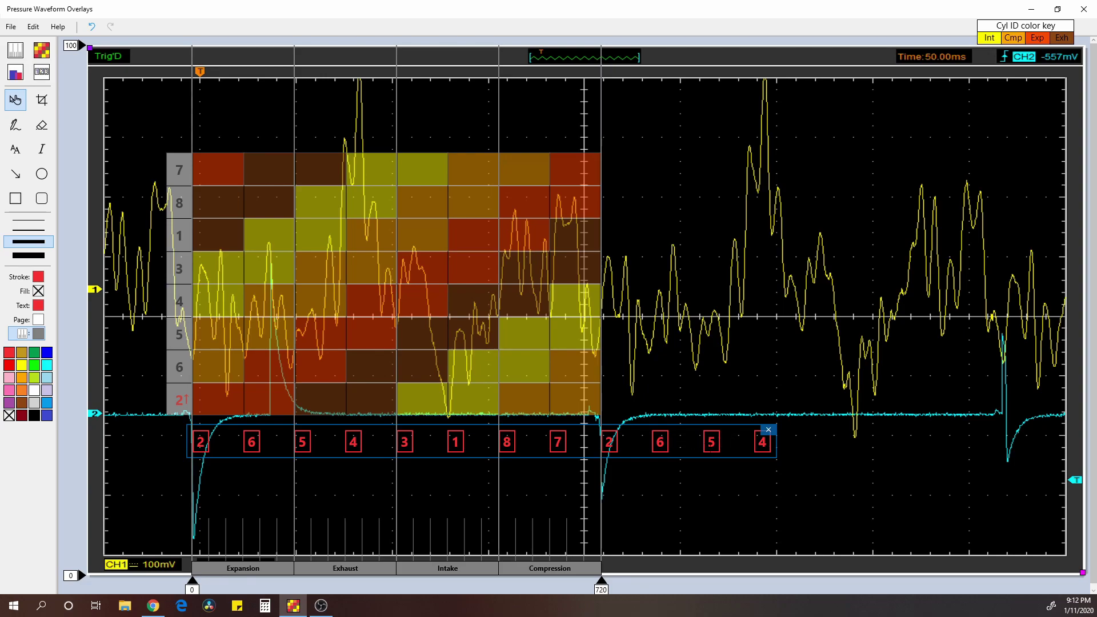
click(568, 509)
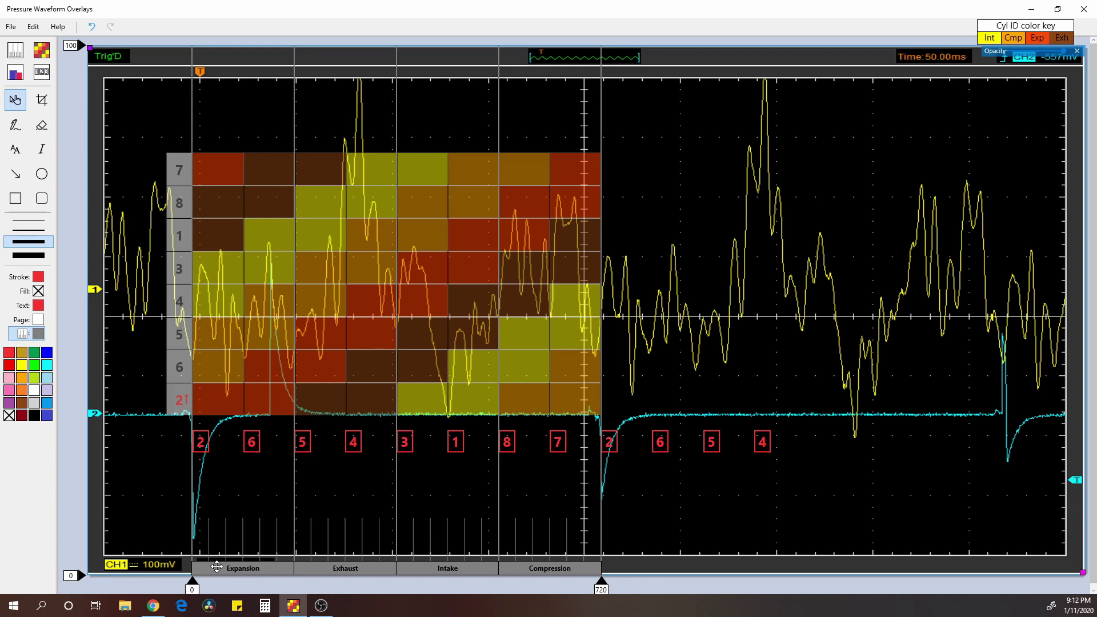
drag(191, 581, 246, 581)
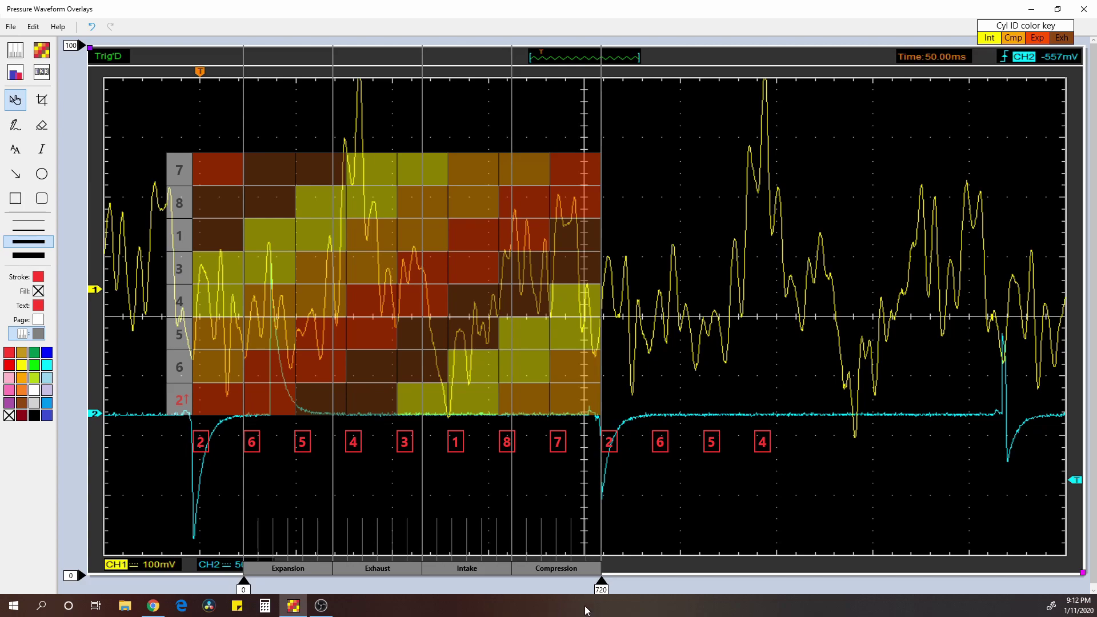
mouse_move(601, 582)
mouse_down()
mouse_move(654, 579)
mouse_move(601, 580)
mouse_up()
drag(243, 582, 188, 577)
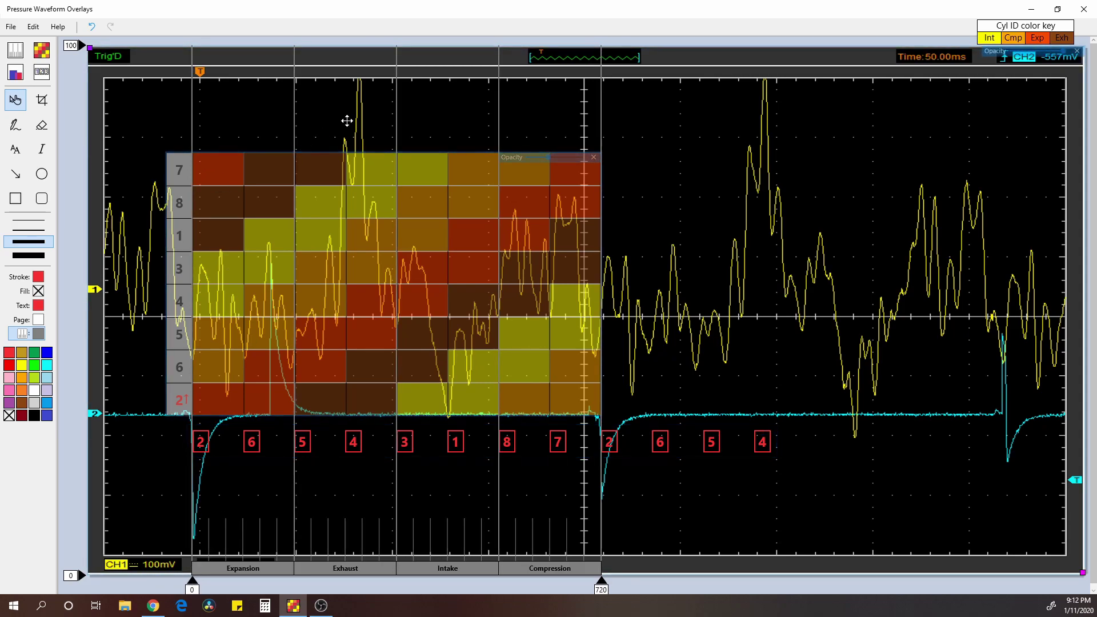
mouse_move(560, 149)
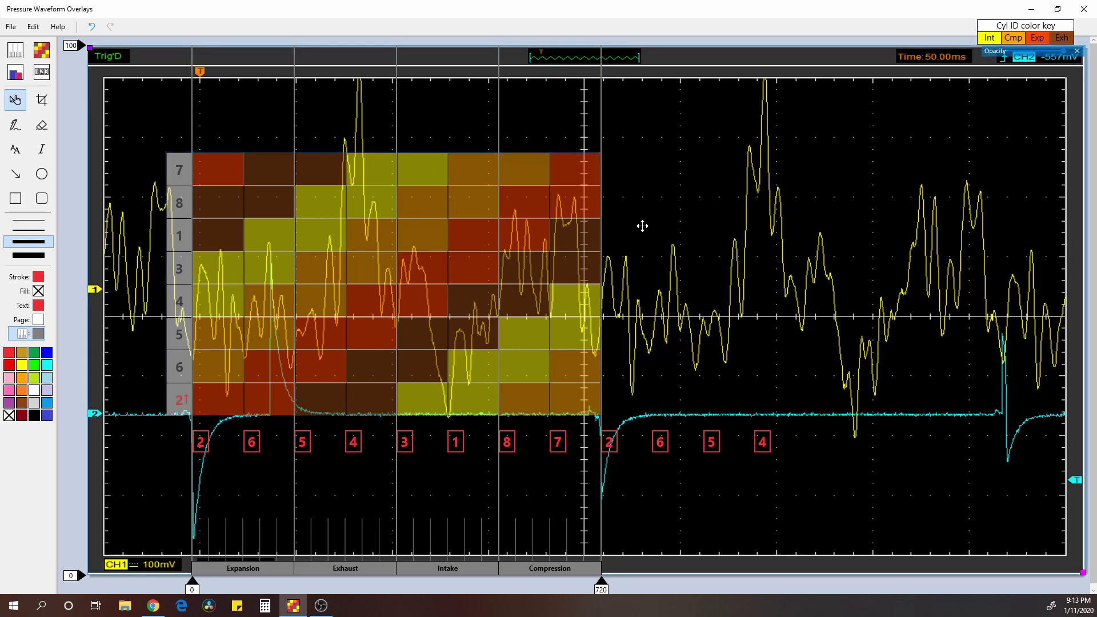
- Open the File menu to show the save, print and share commands for the annotated scope image
click(10, 27)
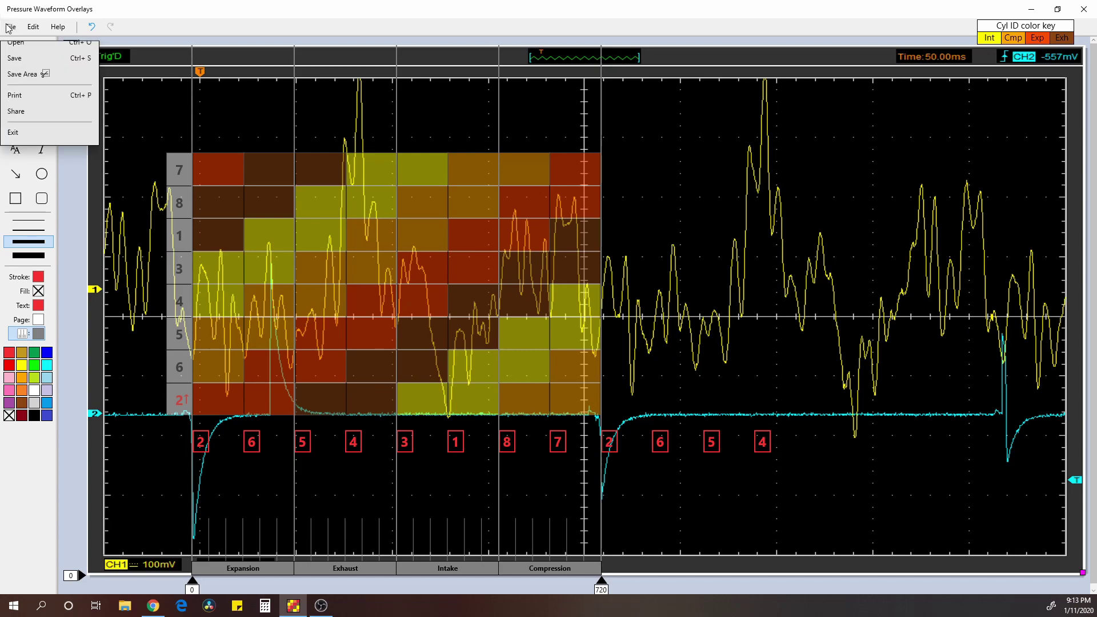